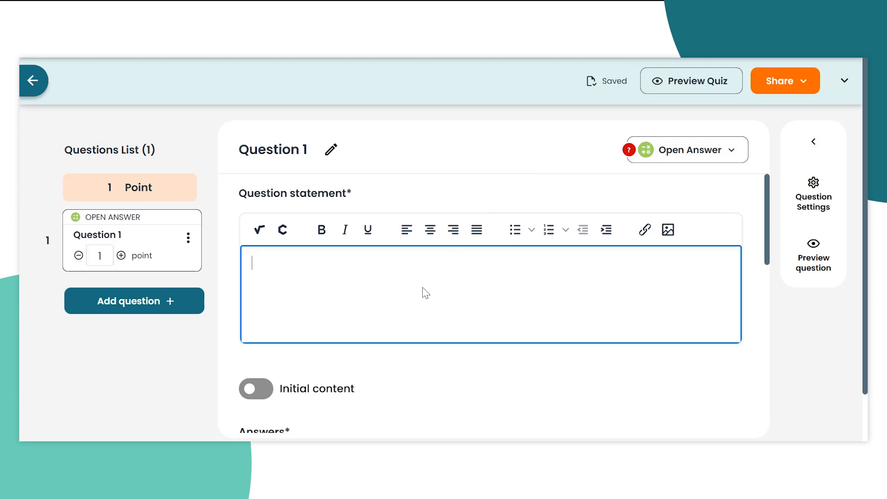
Step: Write the question statement "Solve the following equation:" followed by the inserted math equation 2x+3=9
text(S)
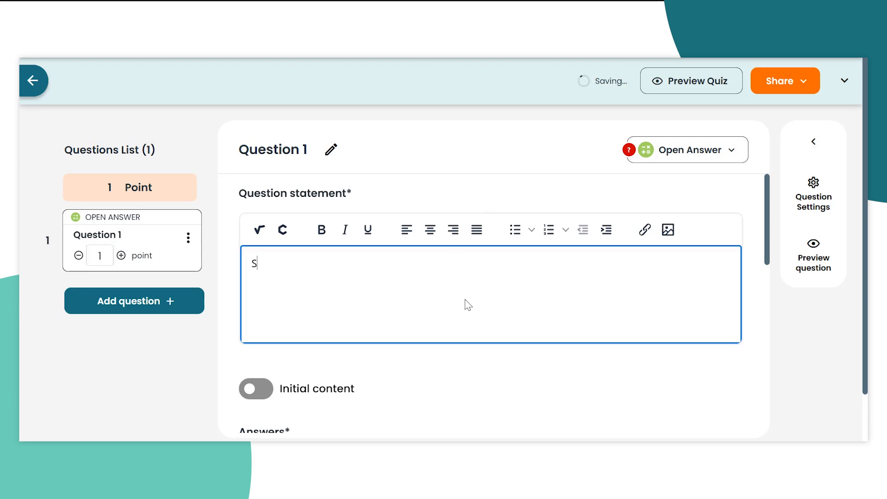
text(olve the following e)
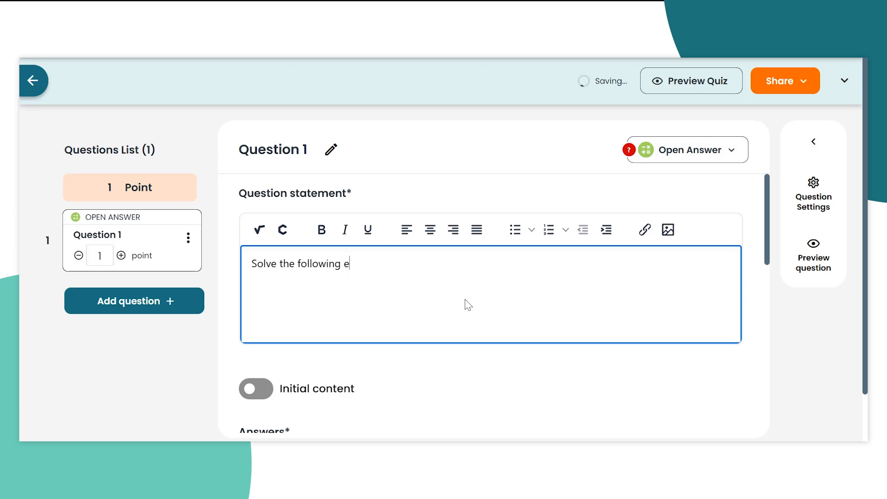
text(quation:)
click(259, 229)
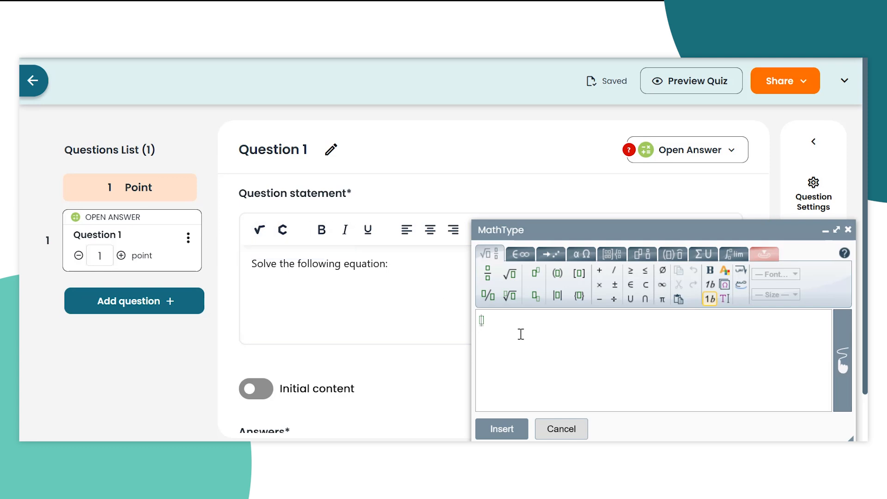
text(2x+3=9)
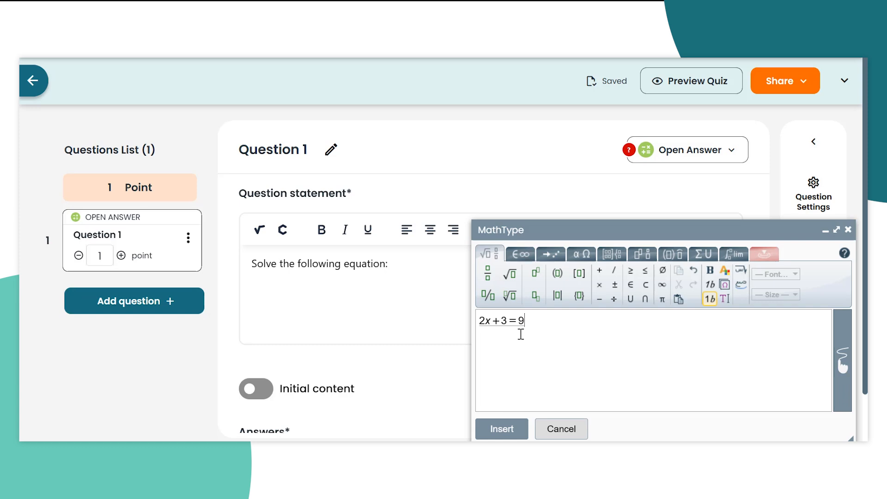
click(507, 426)
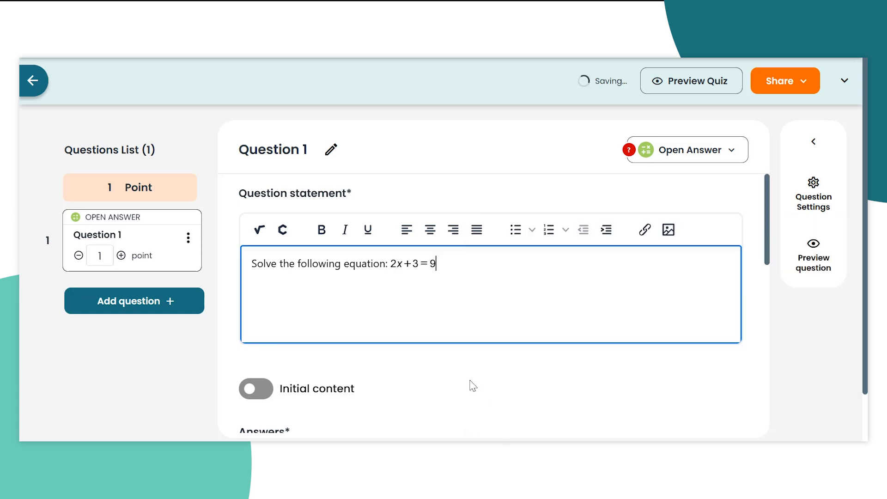
Step: Enter x=3 as the correct answer in Answer 1
scroll(473, 385, down, 5)
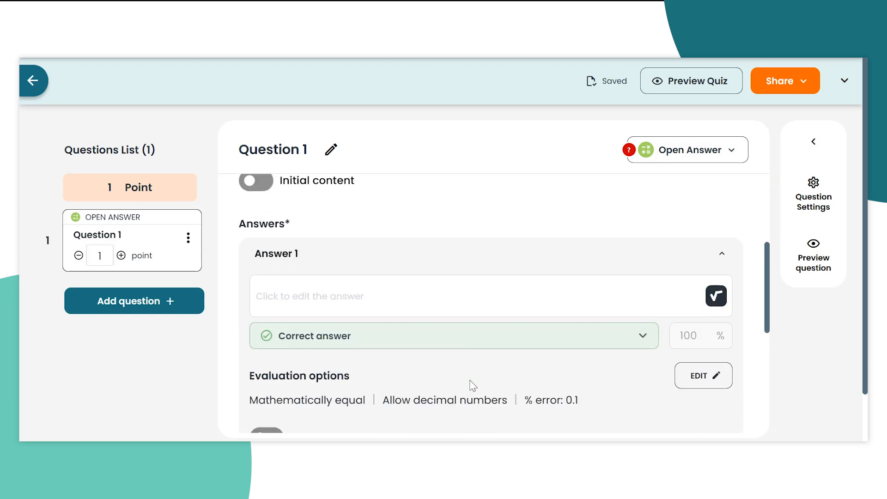
scroll(472, 384, down, 1)
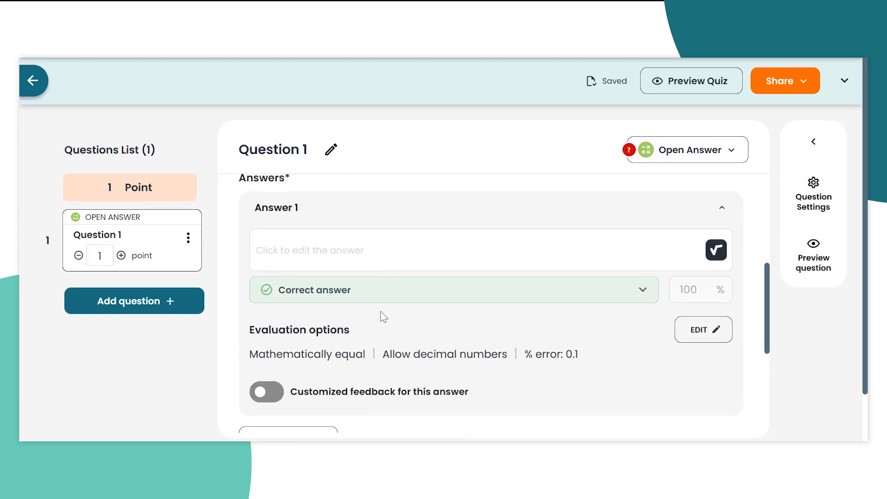
click(716, 250)
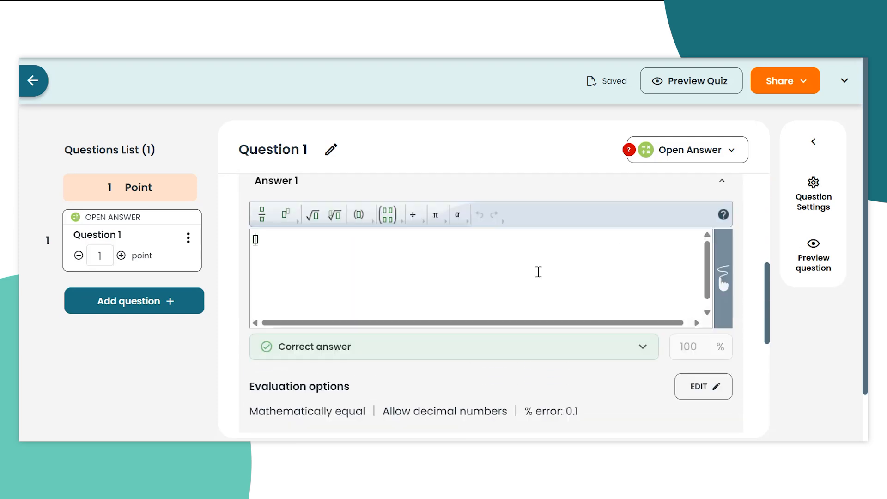
text(x=3)
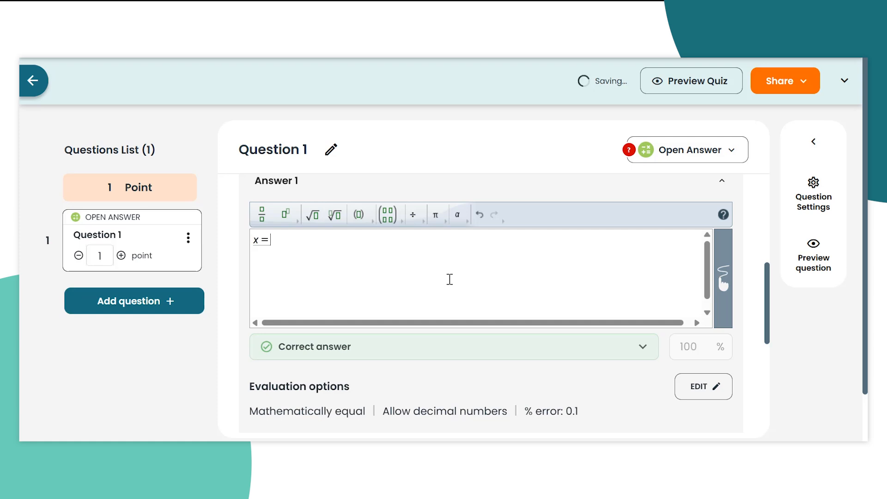
scroll(439, 305, up, 1)
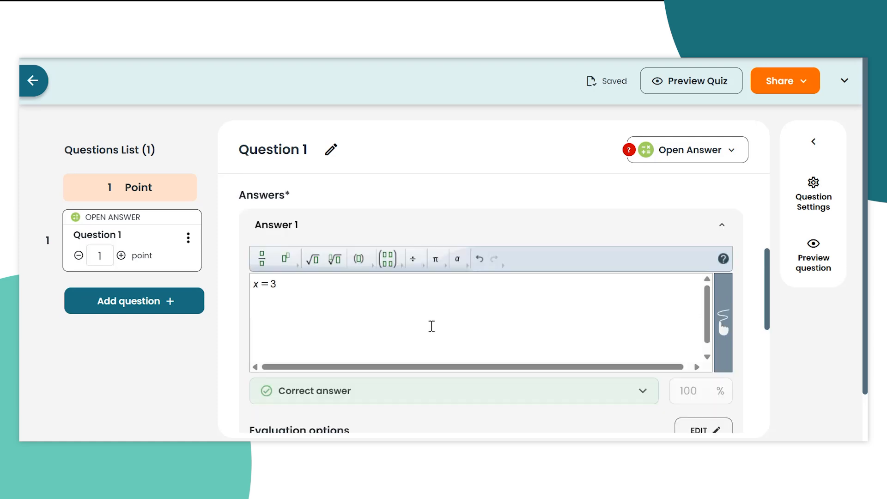
click(464, 417)
scroll(462, 416, down, 2)
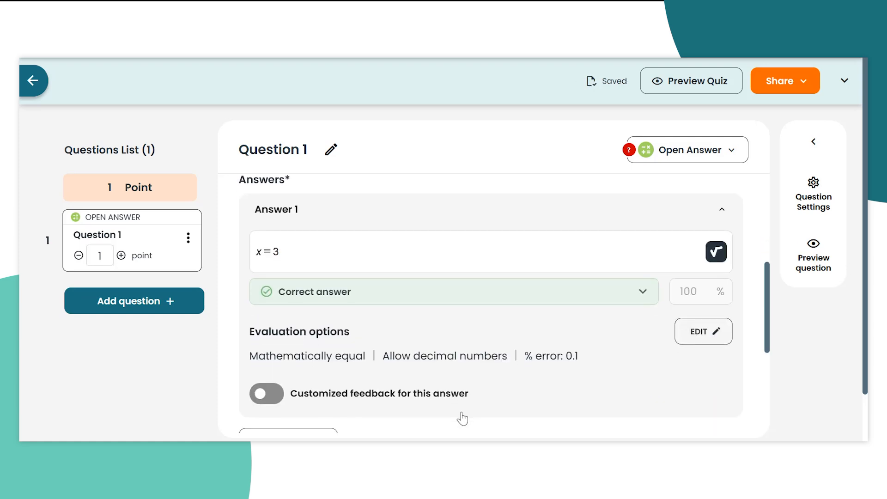
Step: Preview the question, fill in the correct answer x=3, and submit it to check the grading
scroll(462, 419, down, 4)
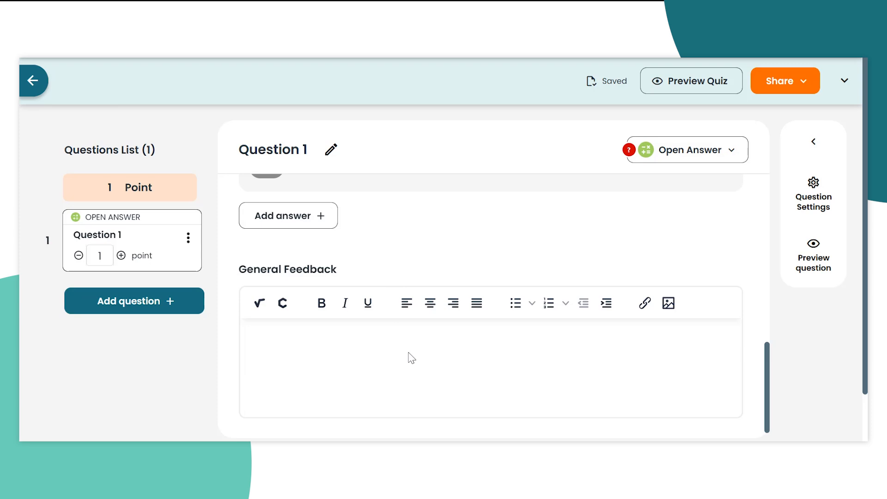
click(824, 271)
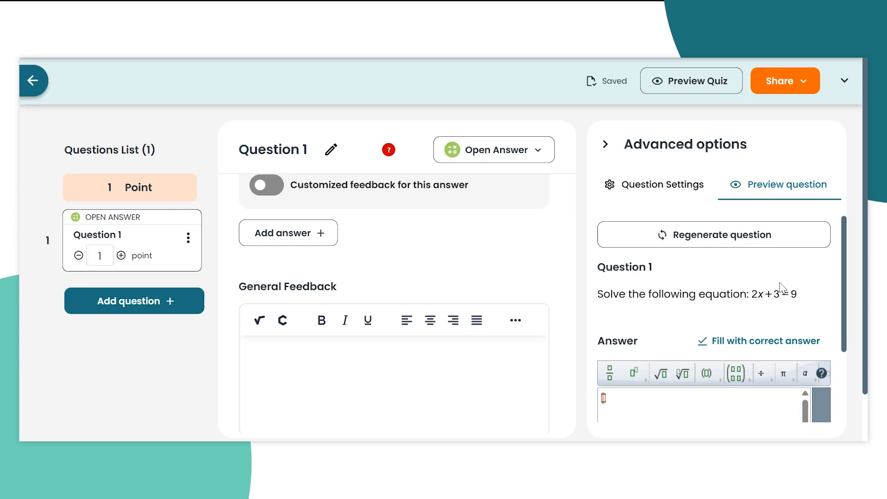
scroll(781, 287, down, 1)
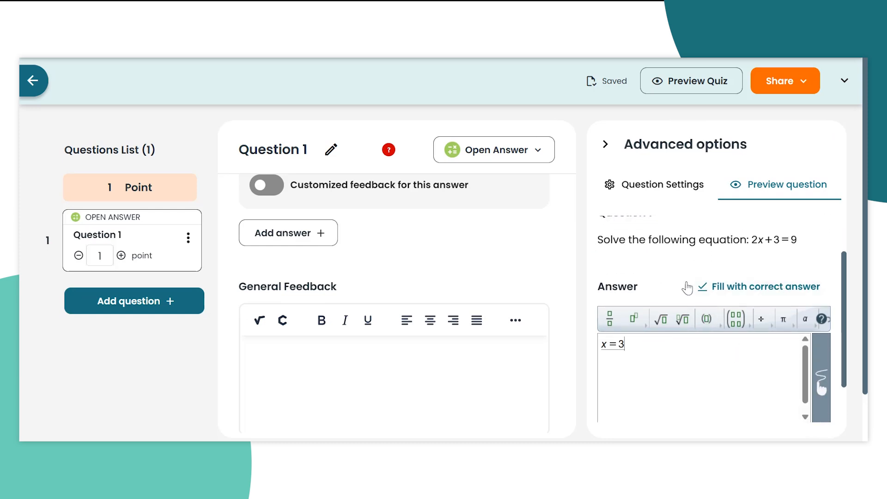
scroll(696, 298, down, 1)
click(798, 404)
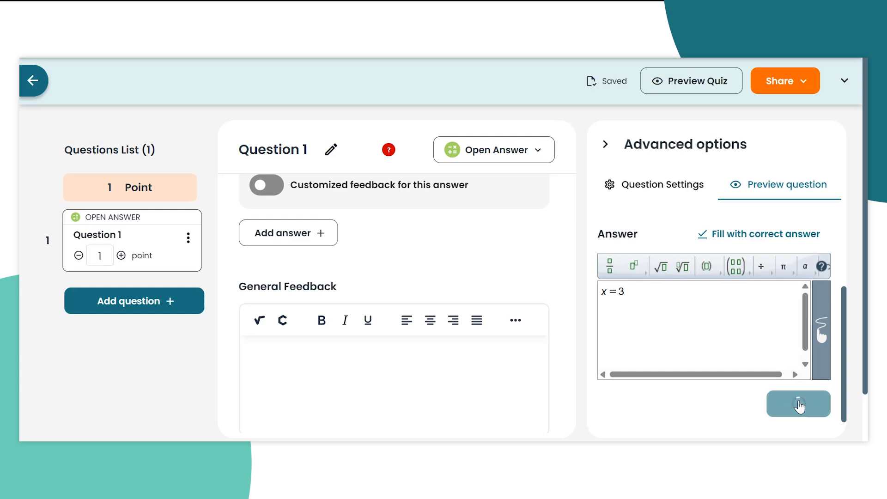
scroll(743, 427, down, 1)
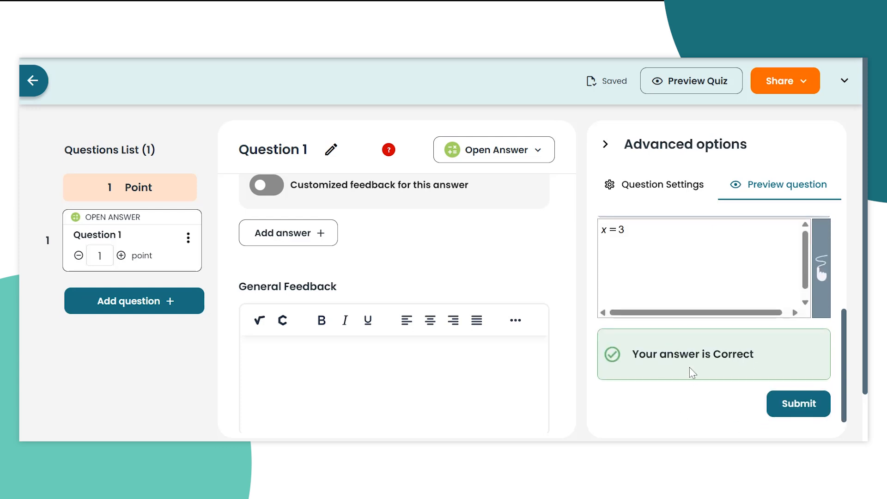
scroll(692, 370, up, 1)
scroll(691, 373, up, 1)
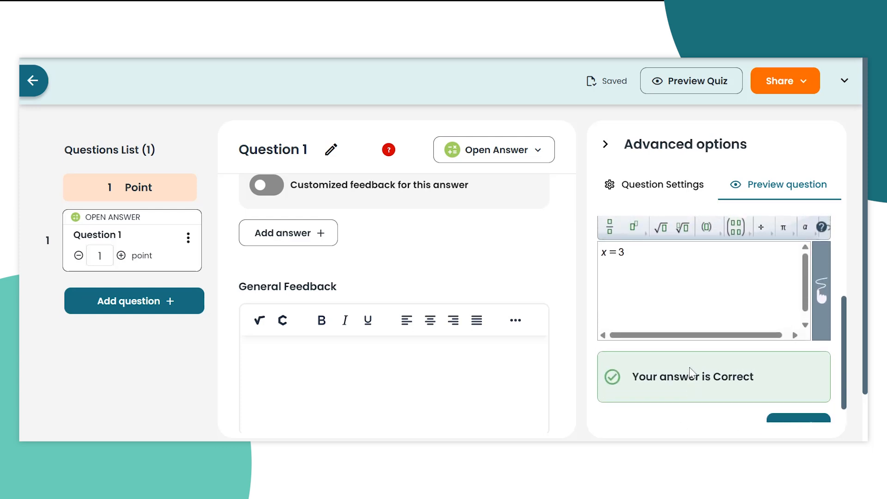
Step: Replace the preview answer with the fraction x=6/2 and submit it to check the grading
scroll(692, 373, up, 3)
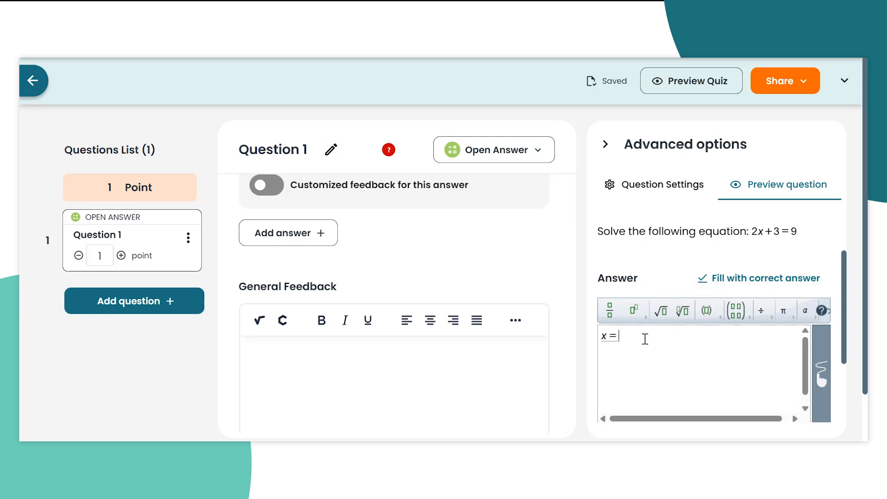
text(/)
scroll(666, 277, down, 1)
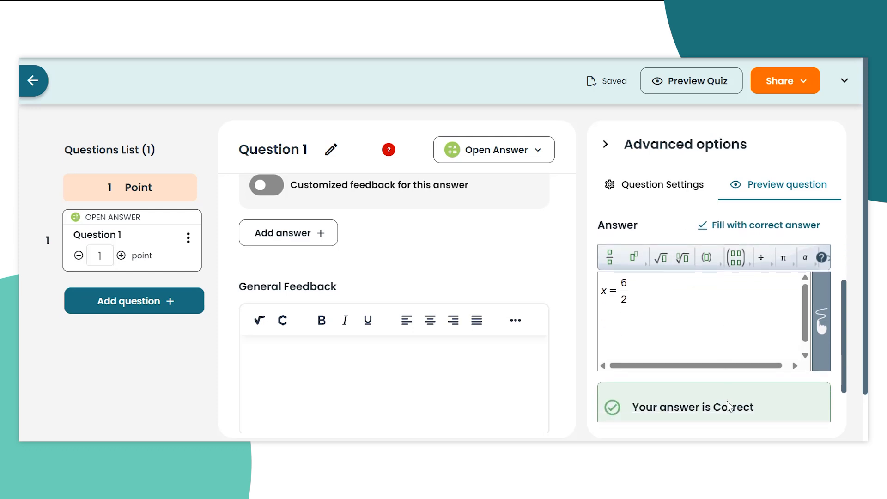
scroll(729, 406, down, 1)
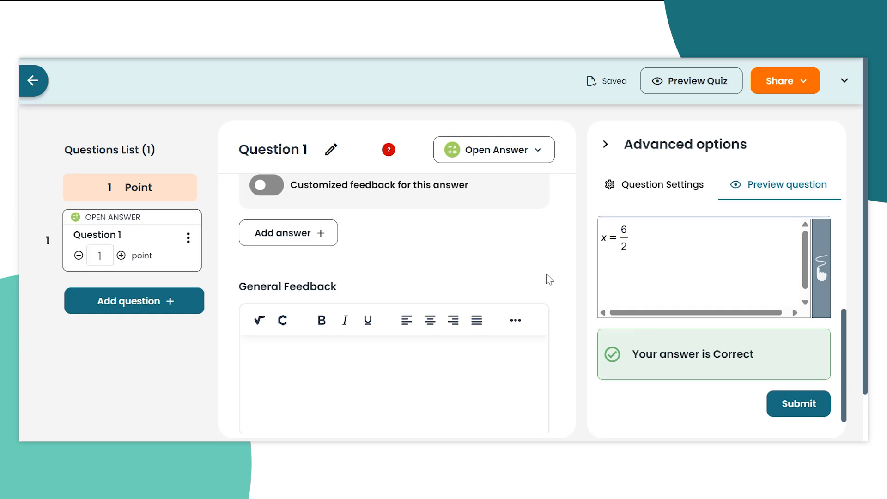
Step: Enable and save the Simplified setting in Answer 1's evaluation options, and resubmit the 6/2 answer in the preview
scroll(490, 264, up, 5)
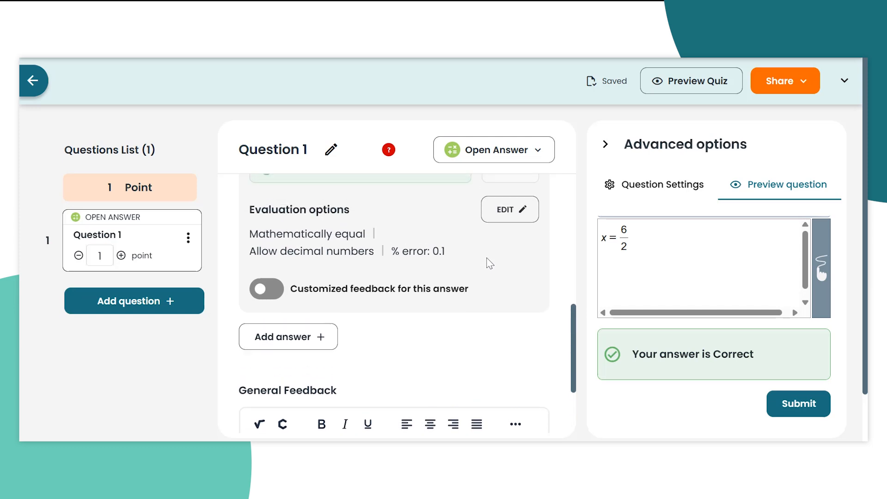
scroll(490, 263, down, 1)
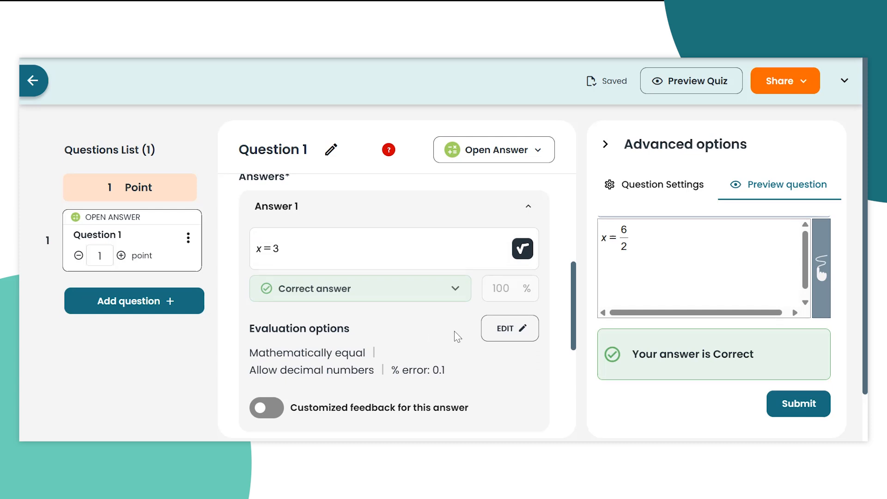
click(500, 333)
scroll(342, 339, down, 2)
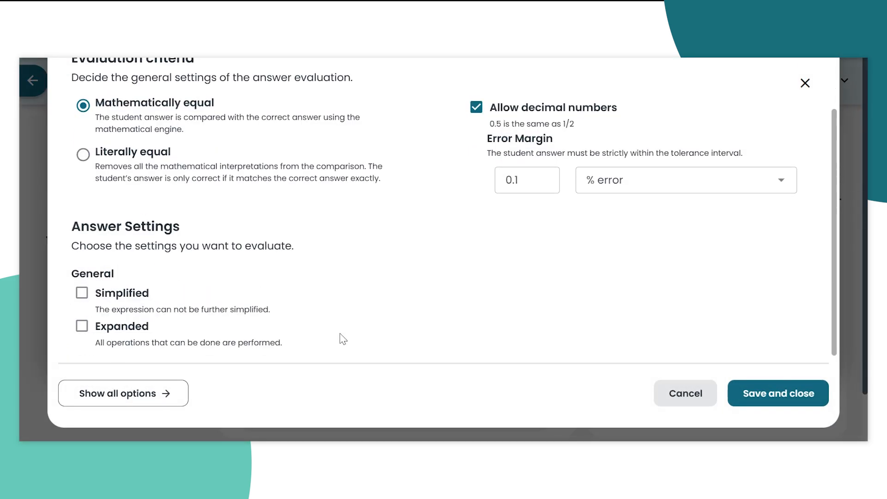
click(80, 290)
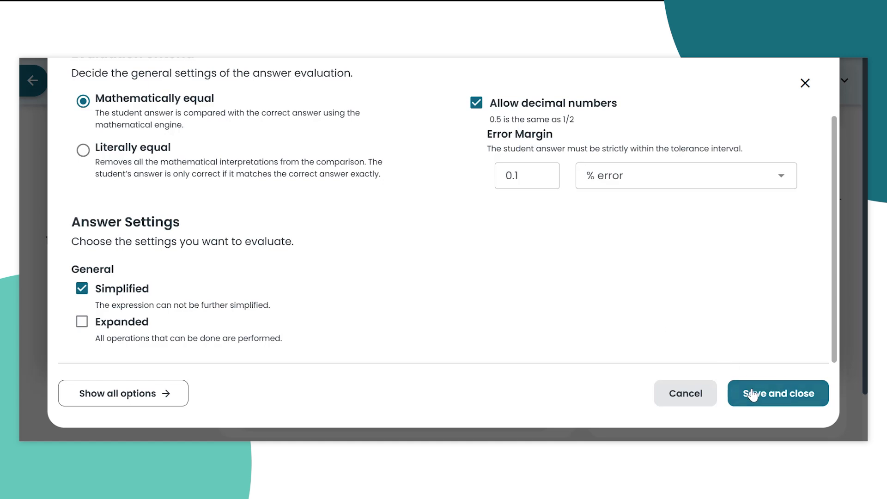
click(732, 393)
scroll(751, 409, down, 1)
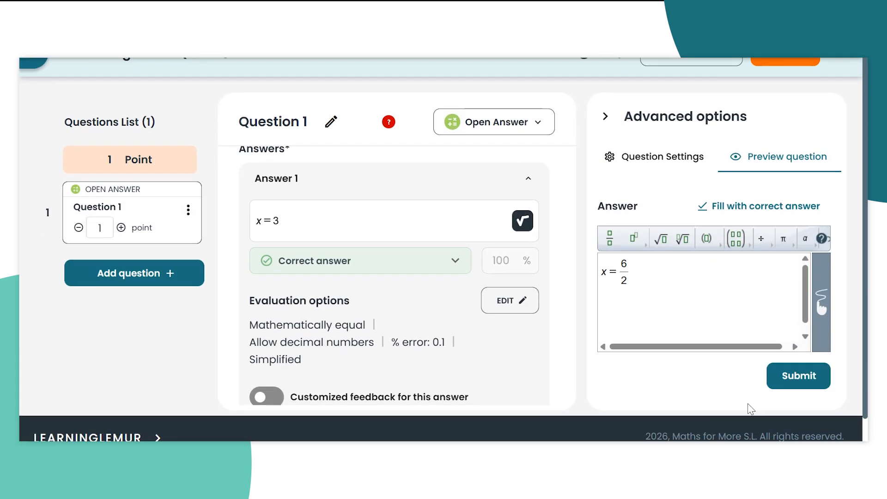
click(798, 376)
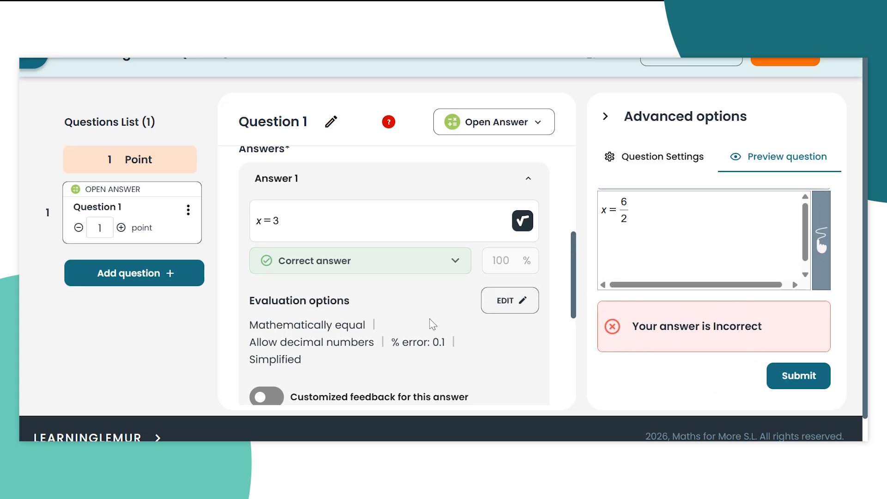
Step: Add a second, partially correct answer to the question with the value x=3
scroll(433, 323, down, 3)
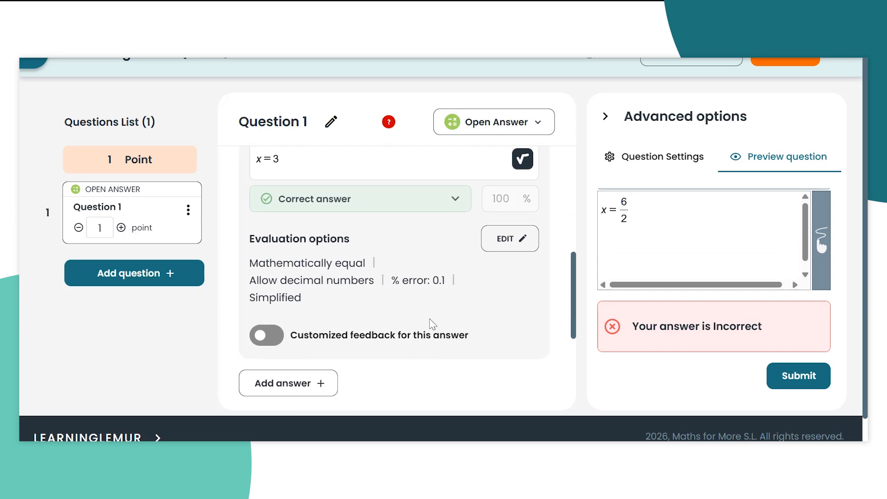
click(302, 338)
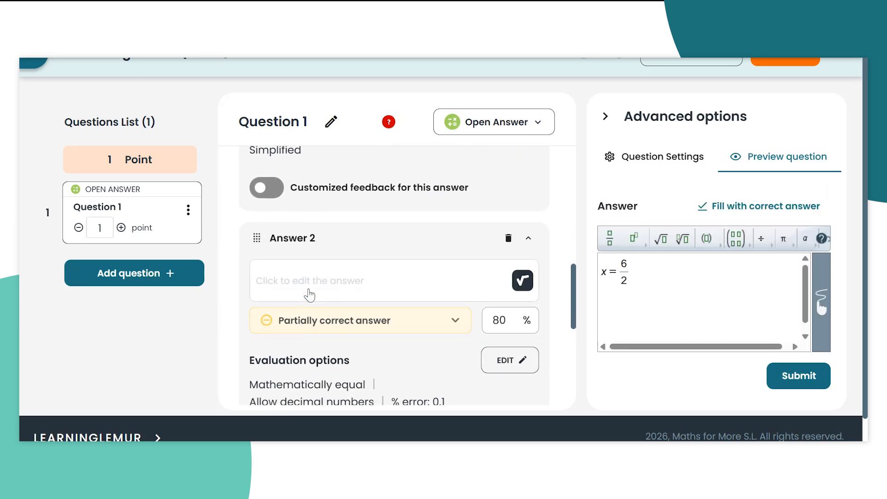
click(367, 281)
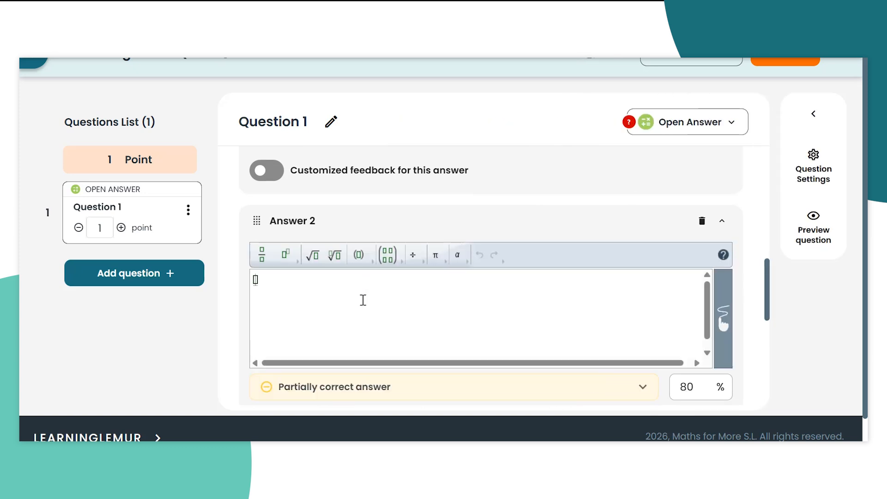
text(x=3)
scroll(403, 382, down, 2)
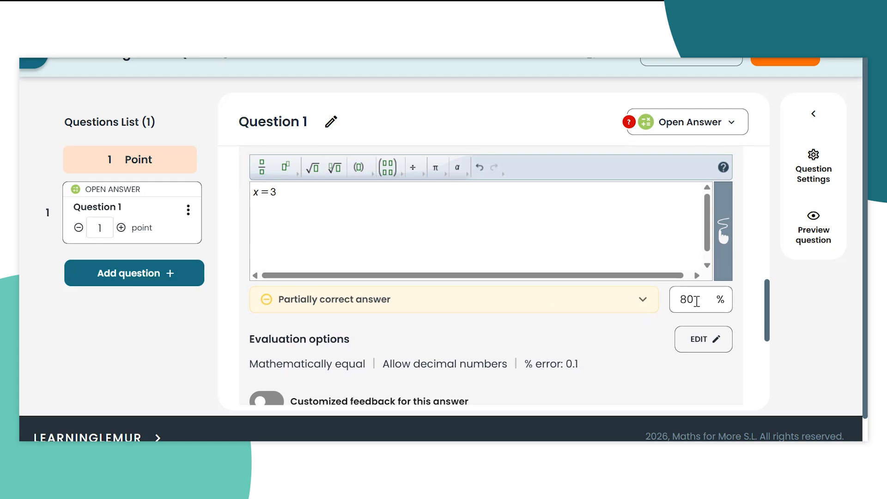
Step: Turn on customized feedback for Answer 2 and write "You forgot to simplfy your answer"
scroll(697, 301, down, 2)
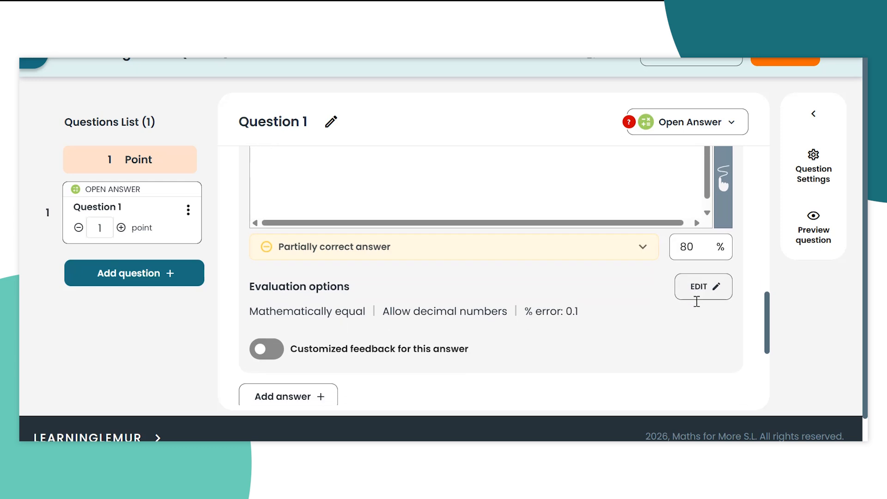
click(261, 347)
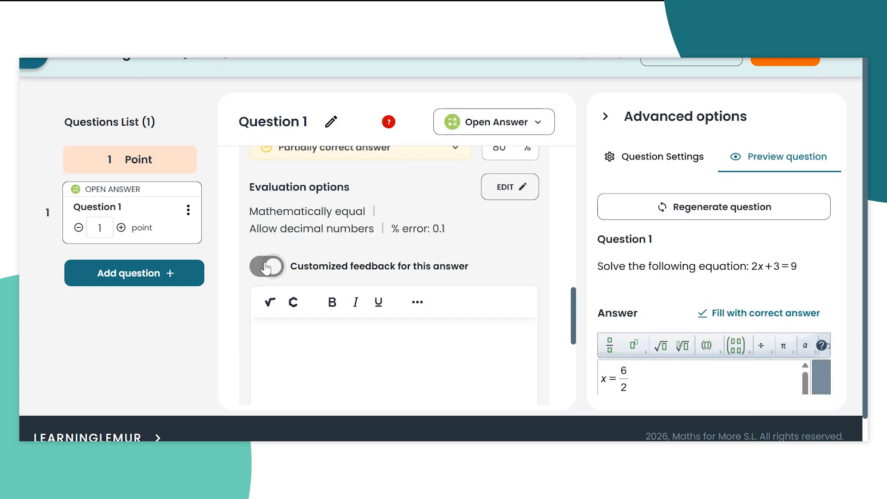
scroll(383, 371, down, 1)
click(364, 332)
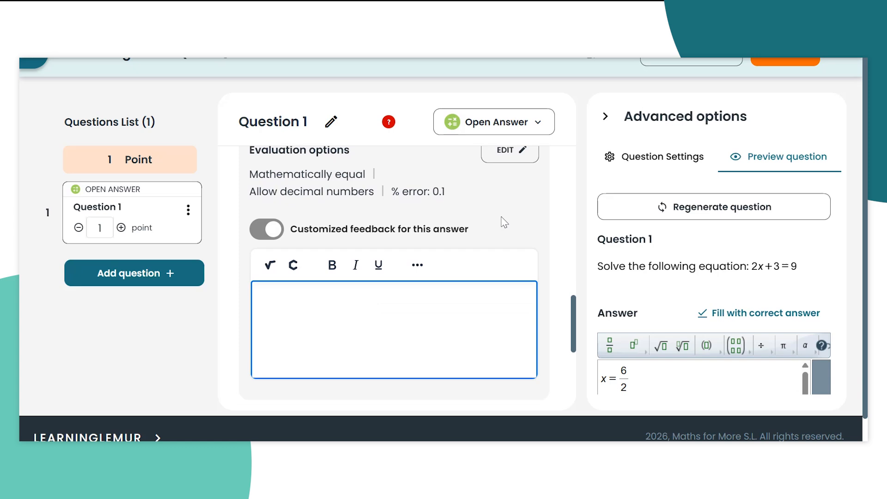
text(You forgot to simplfy your answer)
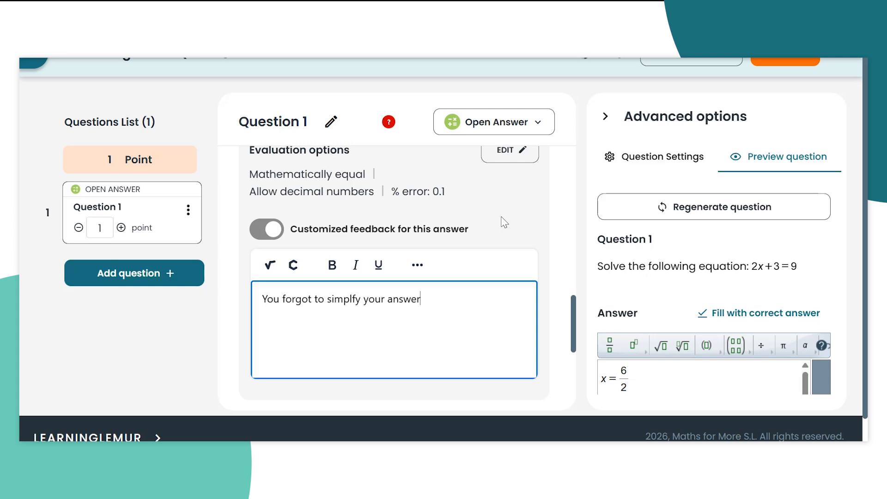
Step: Resubmit the 6/2 answer in the question preview to check the customized feedback for the unsimplified solution
scroll(615, 254, down, 3)
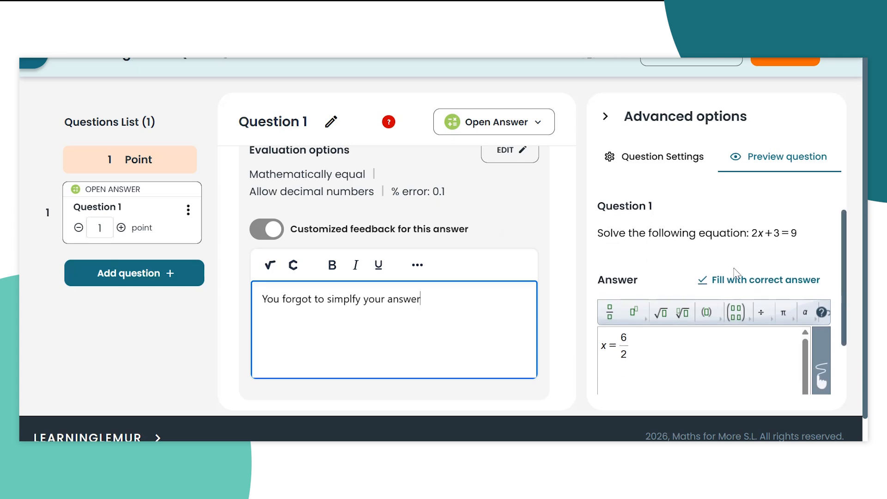
click(795, 382)
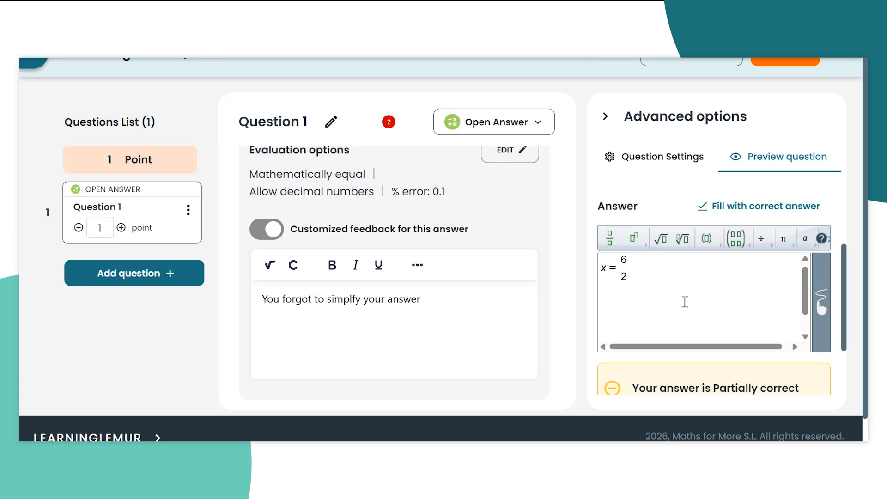
scroll(697, 371, down, 2)
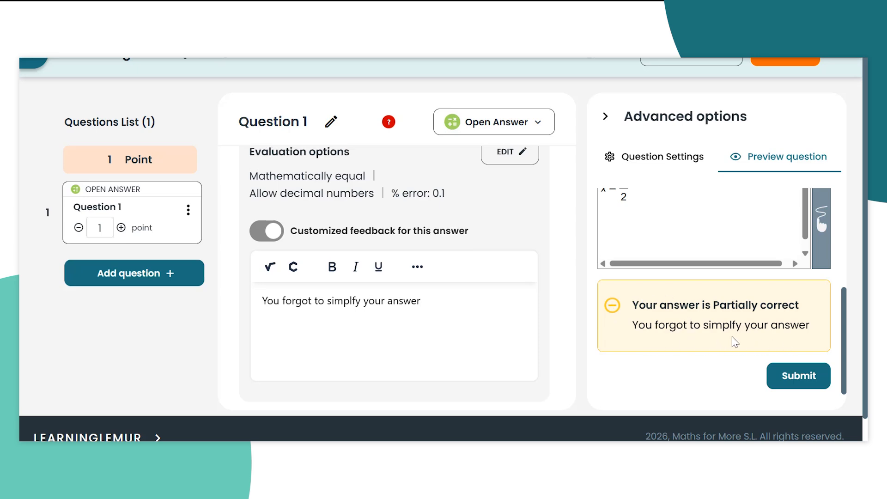
Step: Replace the equation in the question statement with the variable-based equation #a·x+#b=#c
scroll(462, 205, up, 5)
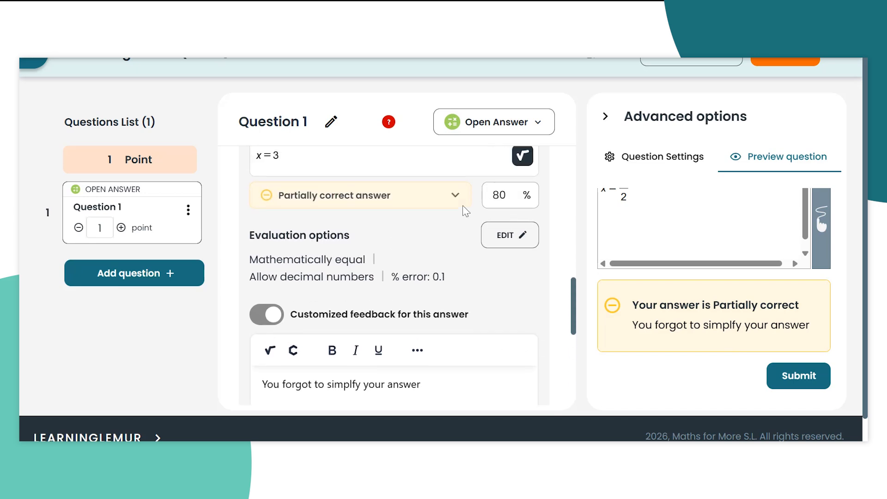
scroll(462, 205, up, 8)
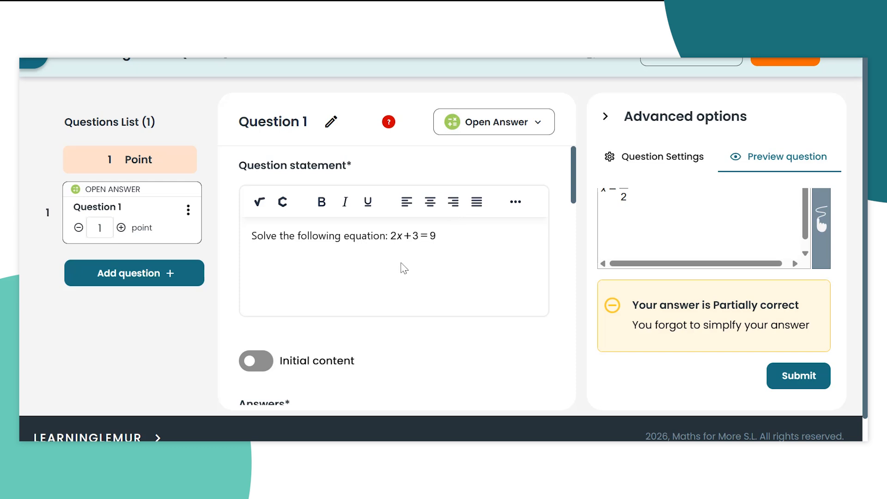
double_click(414, 236)
key(ctrl+a)
key(BackSpace)
text(#)
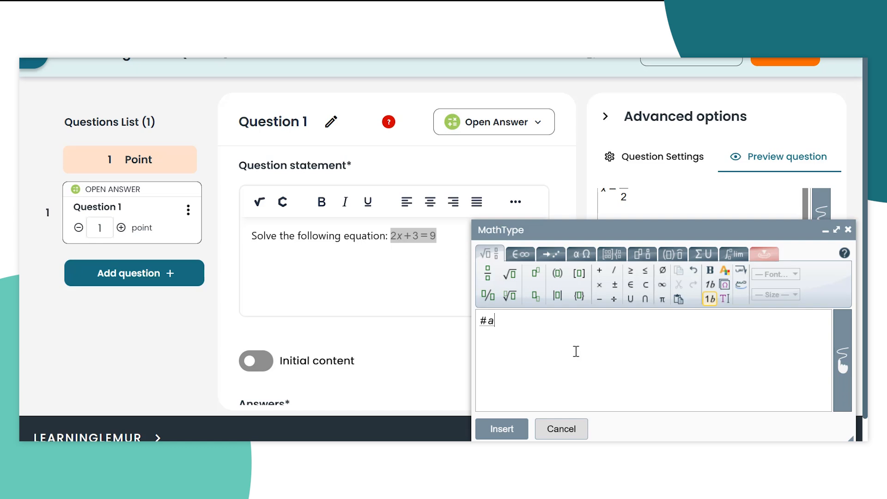
text(a*x+)
text(#b=#c)
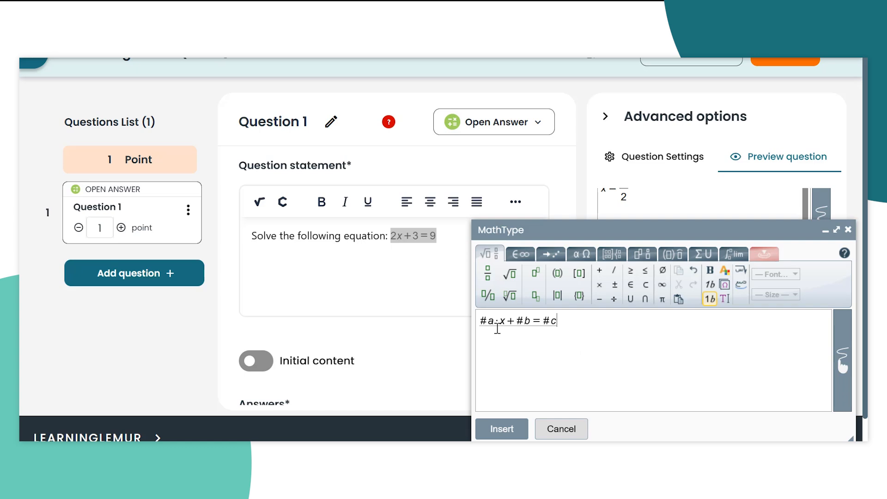
click(503, 426)
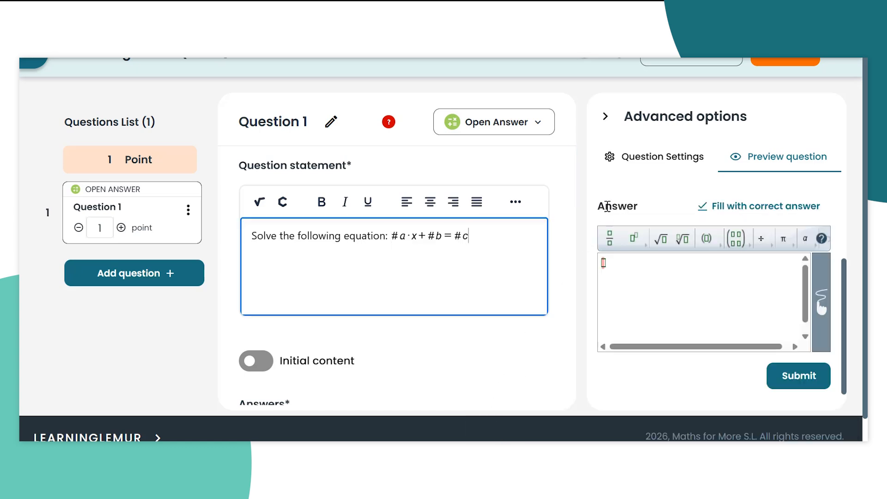
Step: Open the random variables settings and define random number a between 2 and 9 in intervals of 1
click(656, 163)
scroll(672, 225, up, 1)
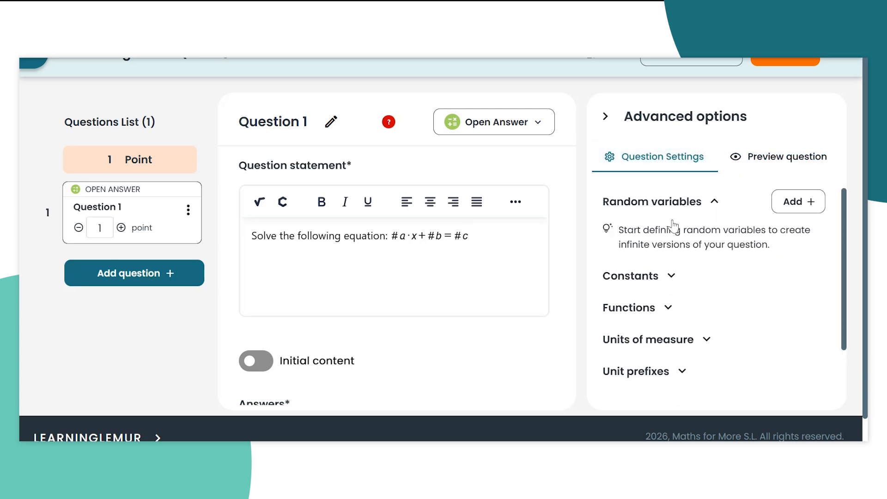
click(792, 202)
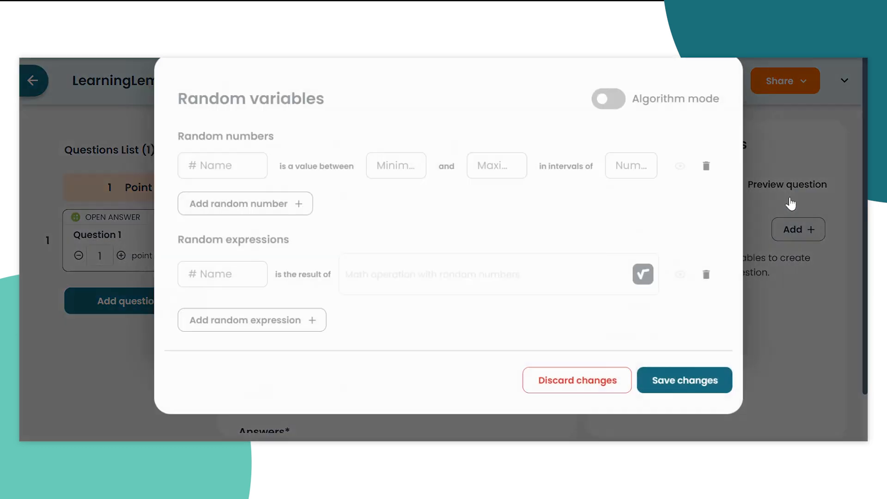
click(225, 164)
text(a)
key(Tab)
key(Tab)
text(9)
key(Tab)
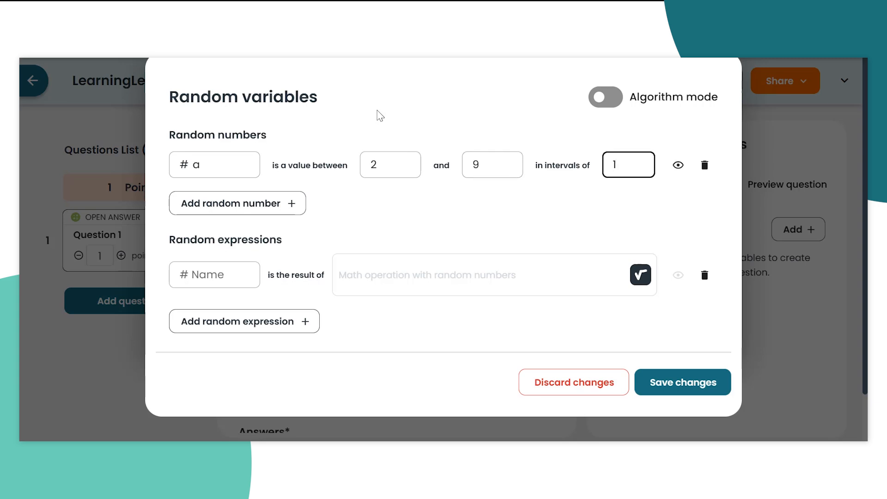
Step: Add a random number x with values between 2 and 7 in intervals of 1
click(268, 208)
click(222, 190)
text(x)
key(Tab)
text(2)
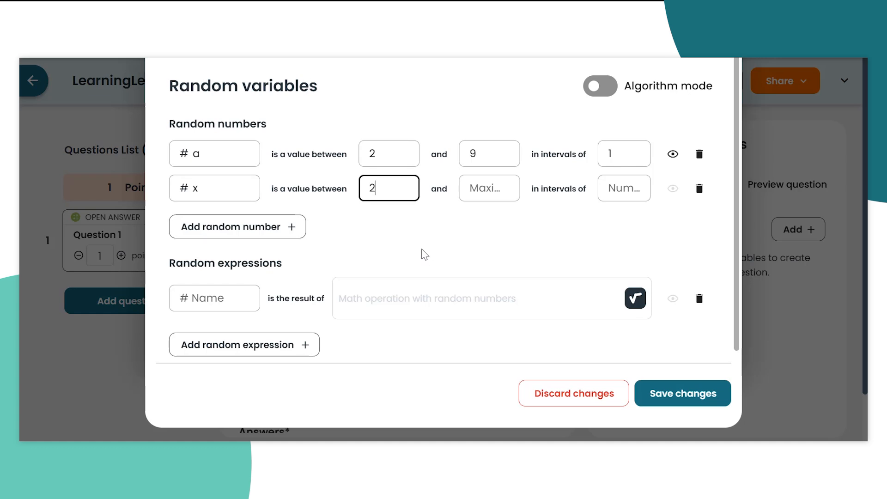
key(Tab)
text(7)
key(Tab)
text(1)
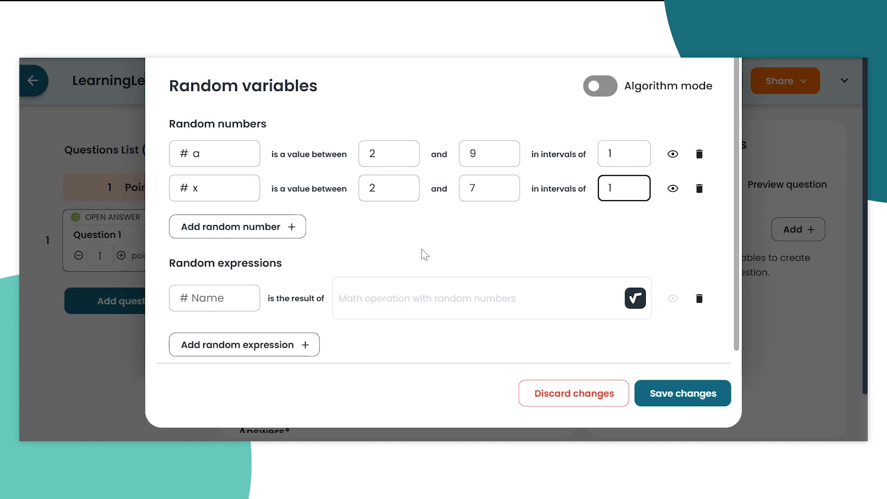
Step: Add a random number b with values between 2 and 7 in intervals of 1
click(240, 233)
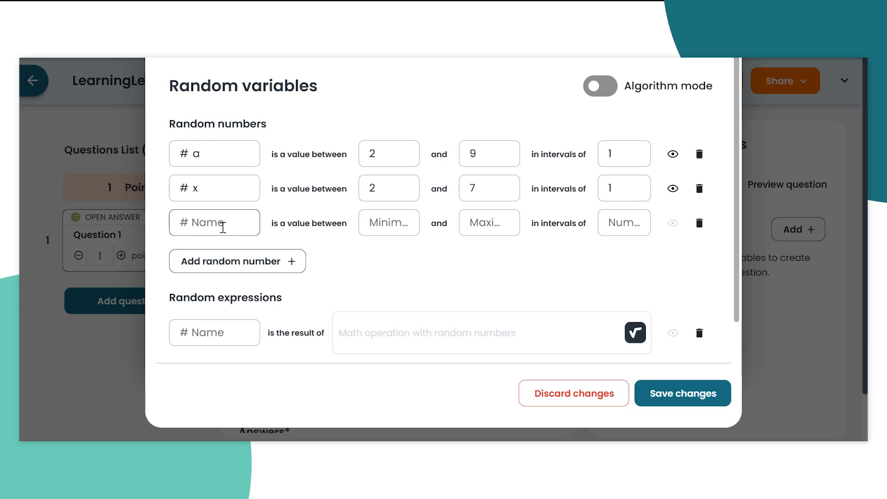
text(b)
key(Tab)
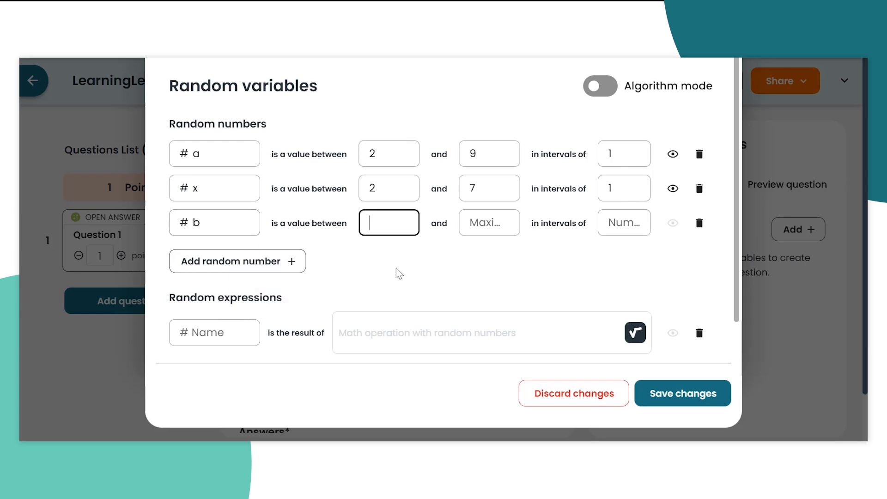
key(Tab)
text(7)
key(Tab)
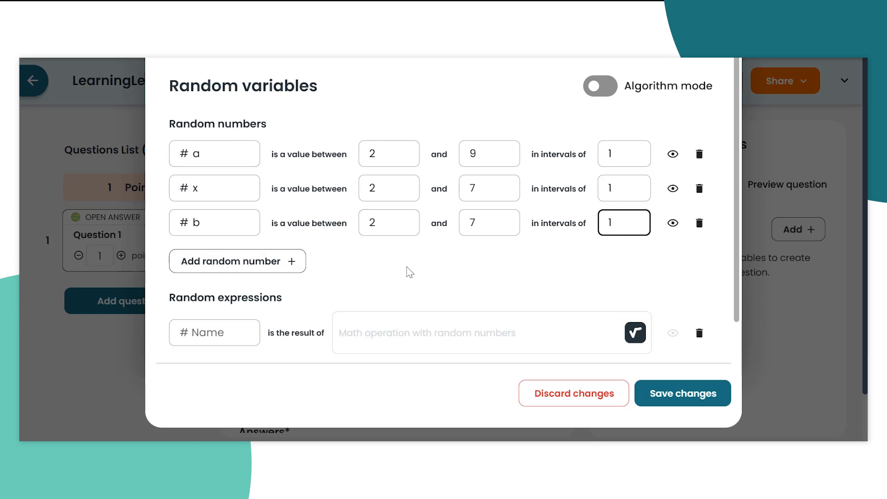
Step: Define the random expression c as a·x+b and save the random variables
scroll(409, 272, down, 1)
scroll(405, 273, down, 2)
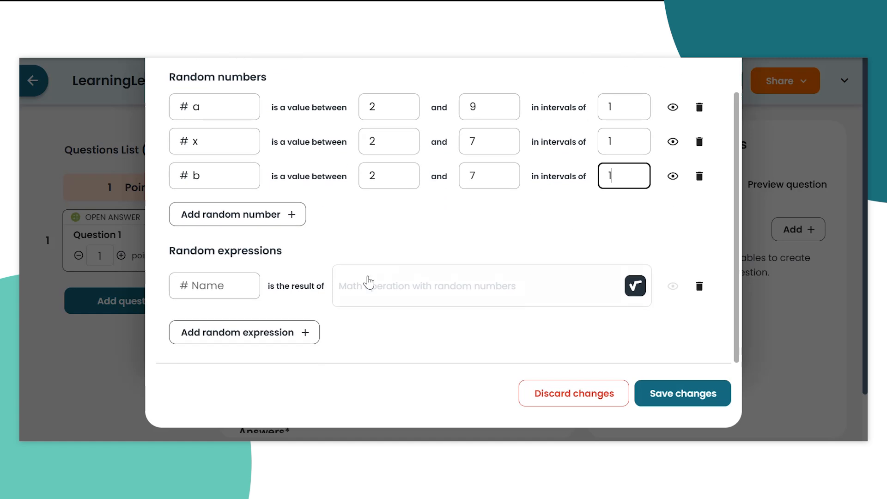
click(223, 289)
text(c)
click(636, 286)
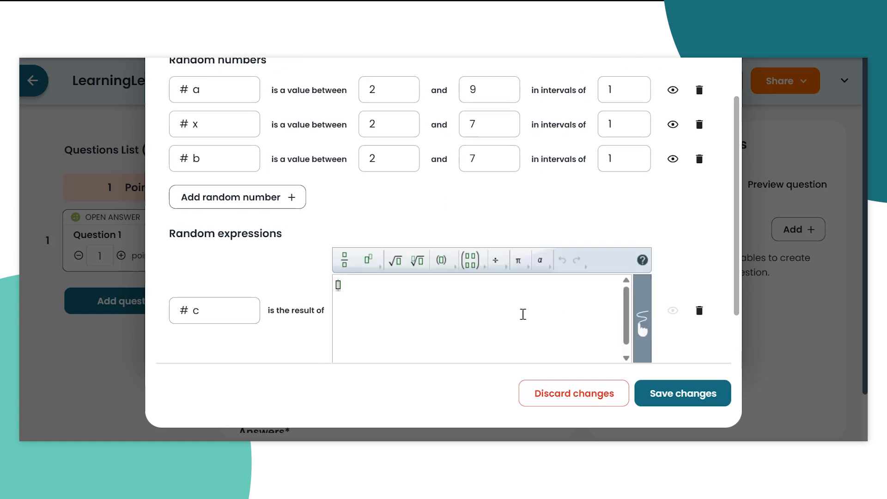
text(a·x)
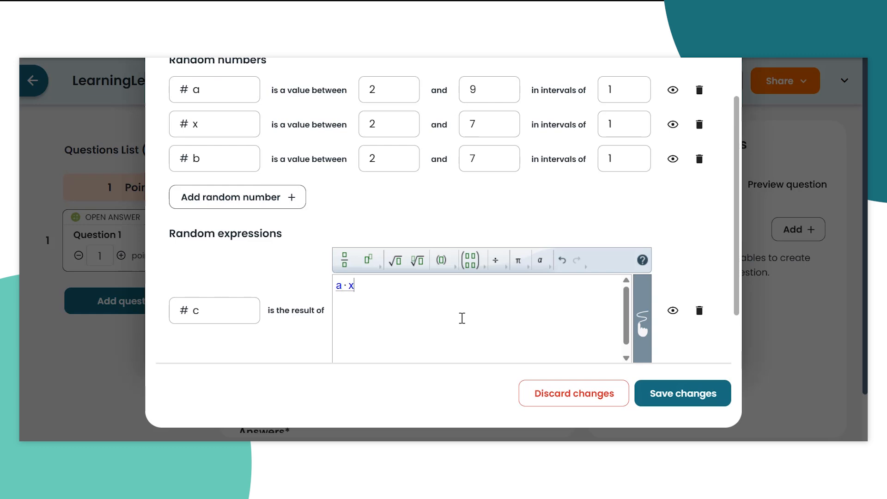
text(*x+b)
scroll(656, 345, down, 2)
click(682, 394)
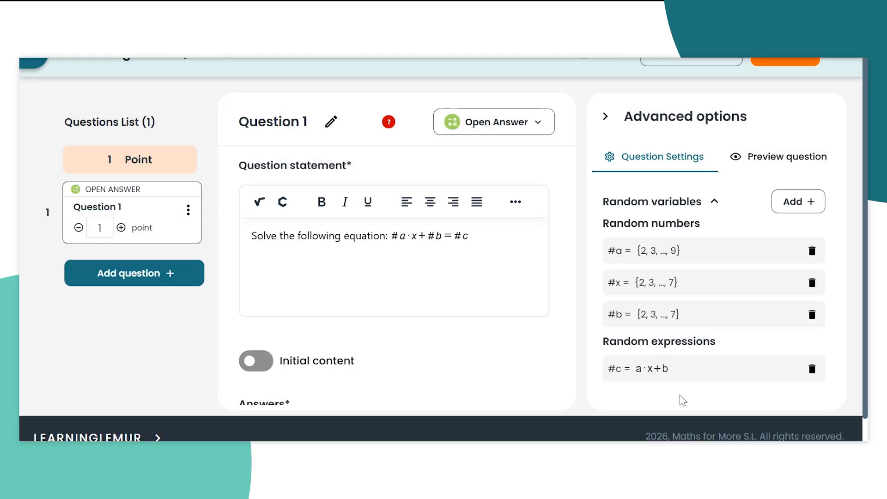
Step: Change Answer 1's value to x=#x and collapse the answer
scroll(445, 325, down, 5)
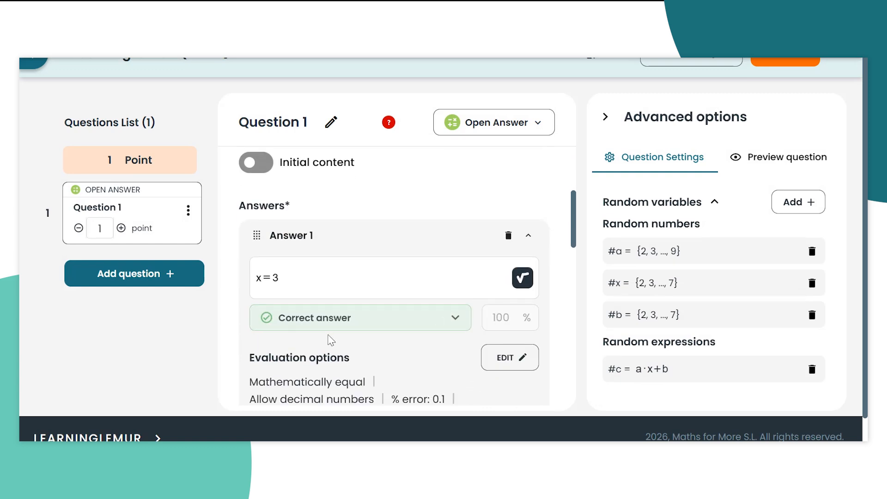
click(306, 280)
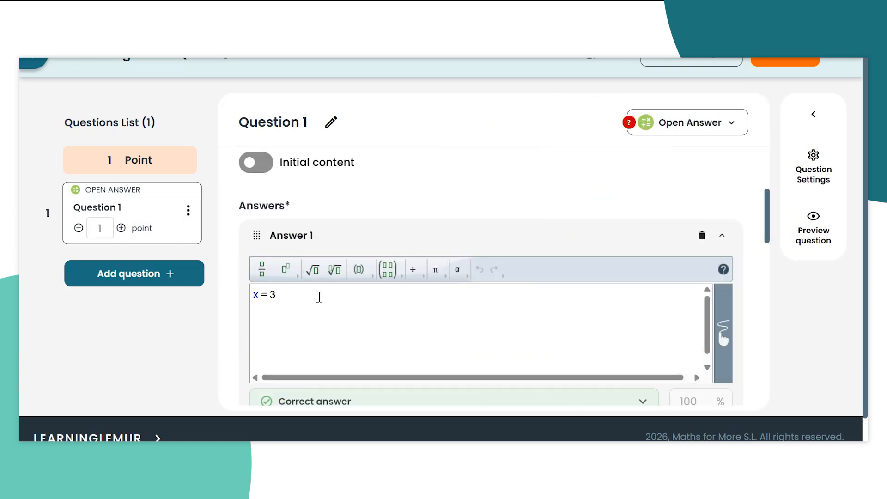
key(BackSpace)
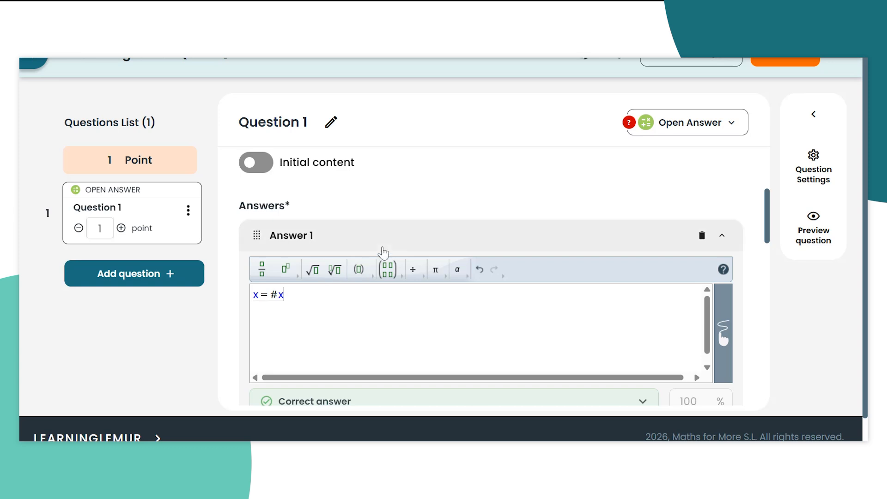
click(397, 238)
Step: Change the partially correct Answer 2's value to x=#x and collapse it
scroll(397, 238, down, 2)
scroll(397, 238, down, 1)
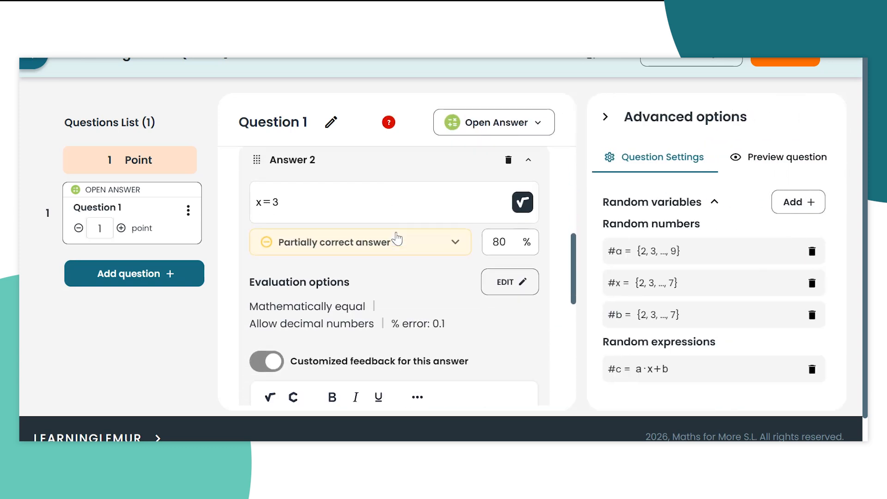
click(332, 208)
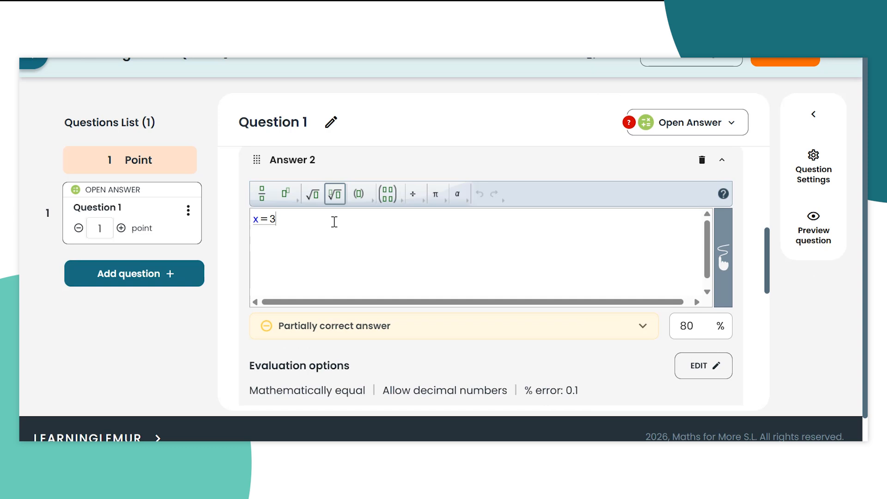
key(BackSpace)
text(#)
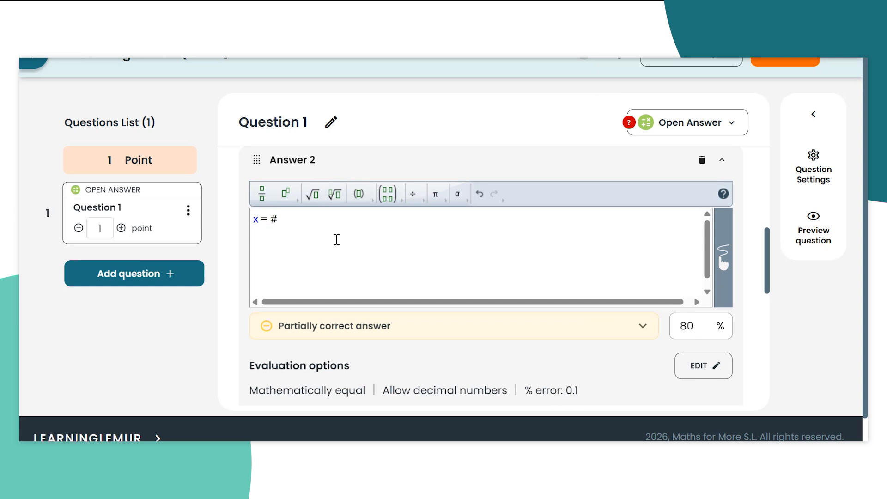
text(x)
click(452, 163)
scroll(476, 214, up, 3)
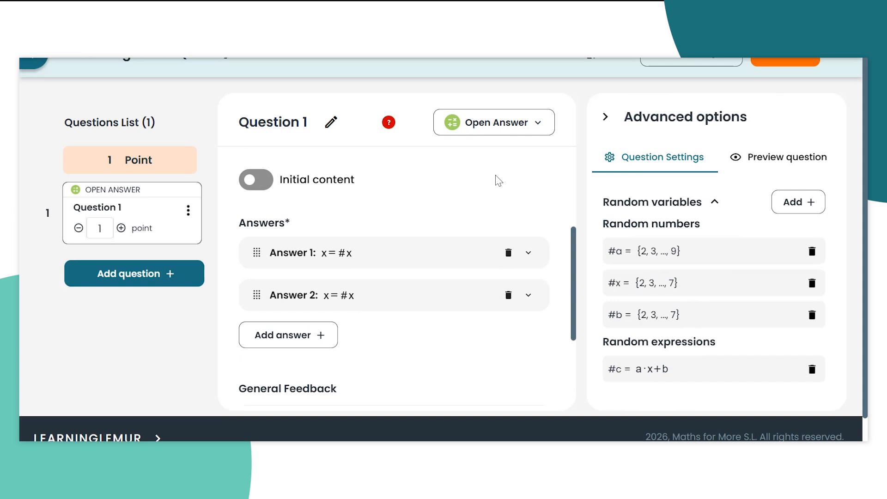
Step: Regenerate the question in the preview, enter x=4 as the answer and submit it to check the grading
click(779, 159)
click(714, 213)
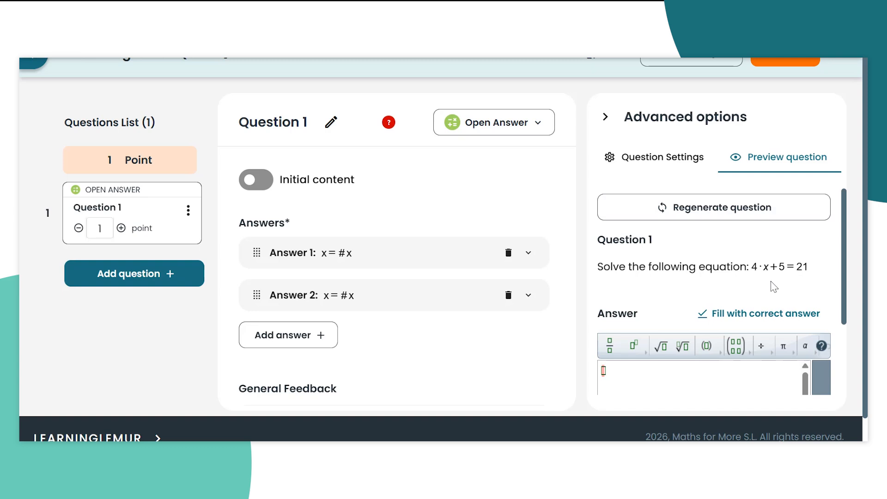
scroll(772, 284, down, 1)
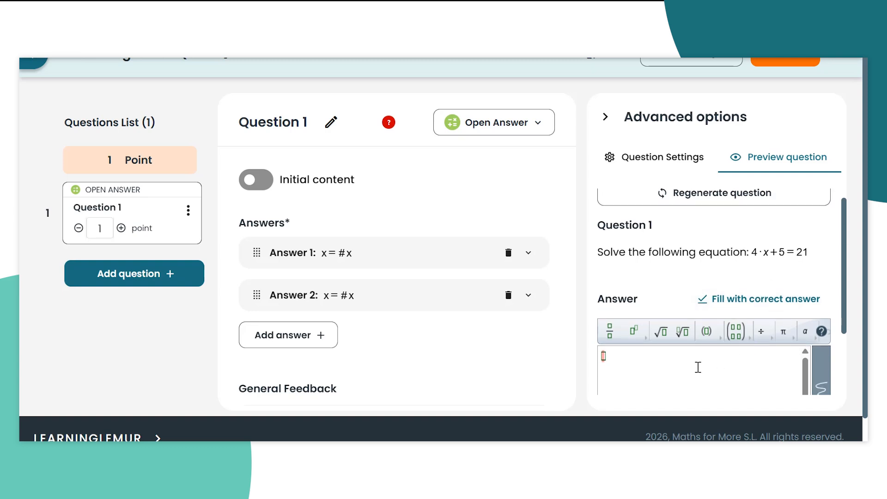
scroll(698, 366, down, 2)
text(4)
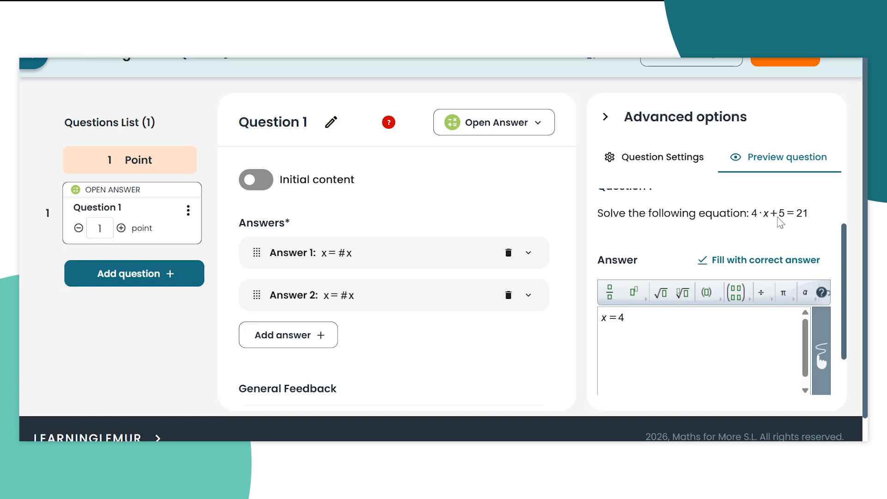
scroll(775, 232, down, 2)
click(796, 378)
scroll(798, 381, down, 2)
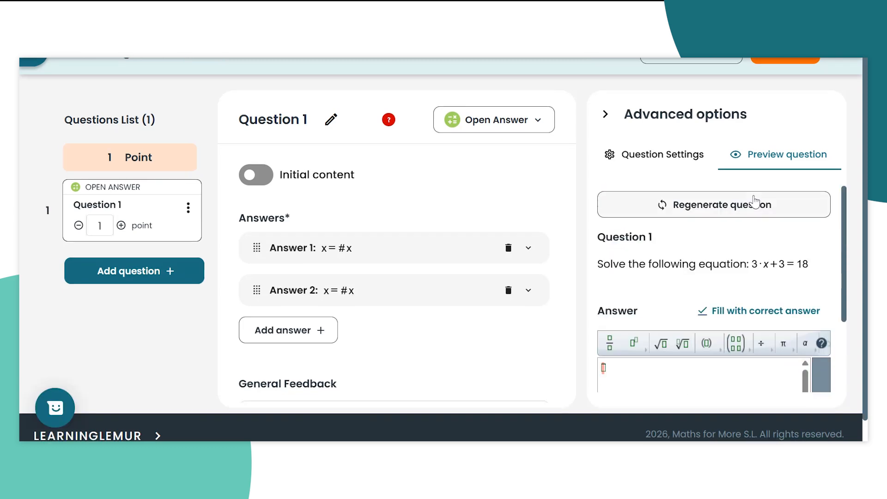
Step: Regenerate the preview question several times to check that the equation's numbers vary
click(755, 204)
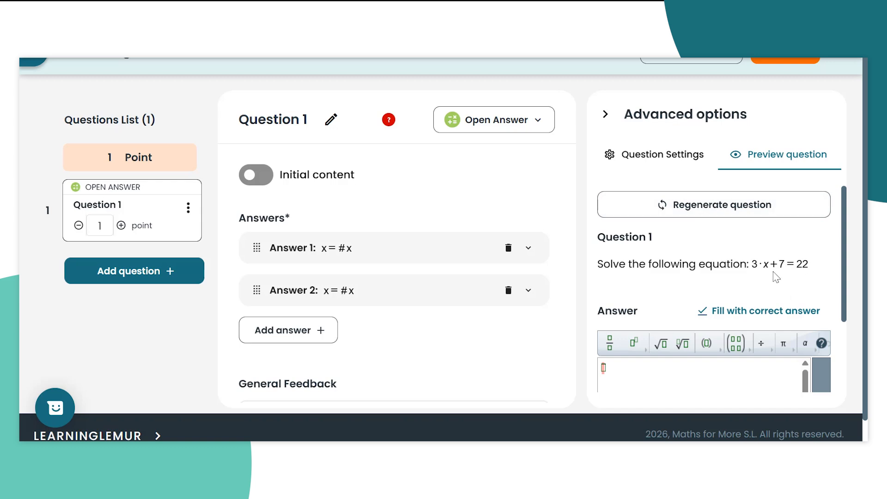
click(751, 213)
click(749, 213)
Step: Fill the regenerated preview question with its correct answer and submit it to check the grading
scroll(754, 250, down, 1)
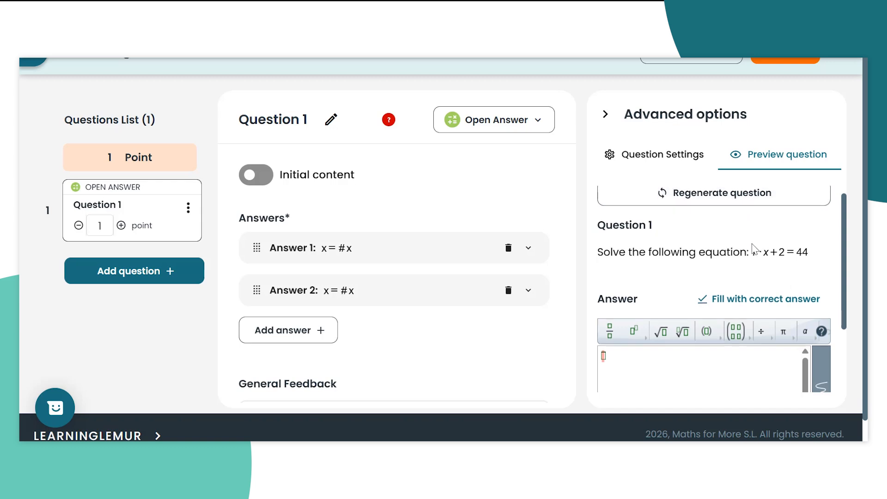
click(721, 299)
scroll(728, 278, down, 2)
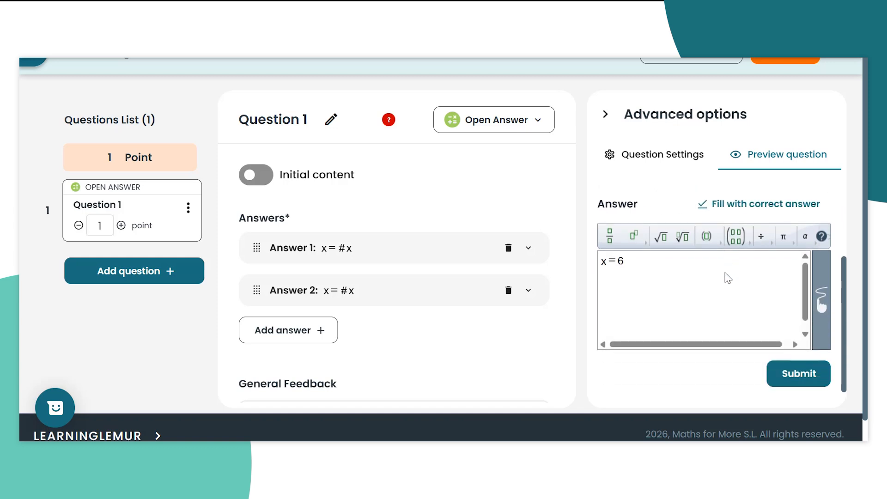
click(793, 371)
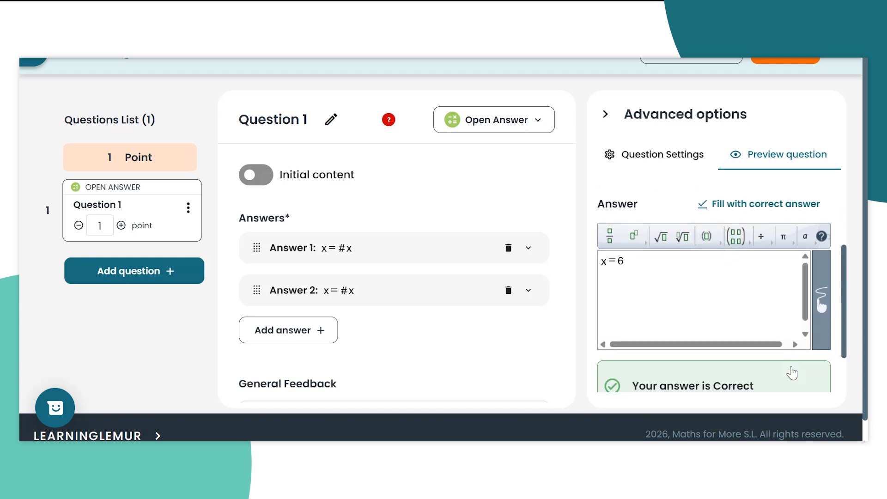
scroll(749, 378, down, 1)
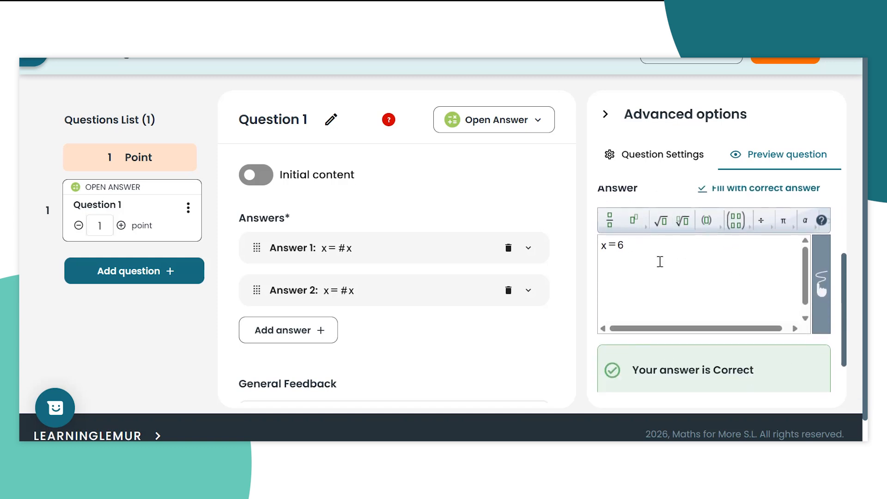
Step: Change the preview answer to the unsimplified fraction x=12/2, submit it and check the feedback
text(/2)
scroll(712, 367, down, 3)
click(777, 378)
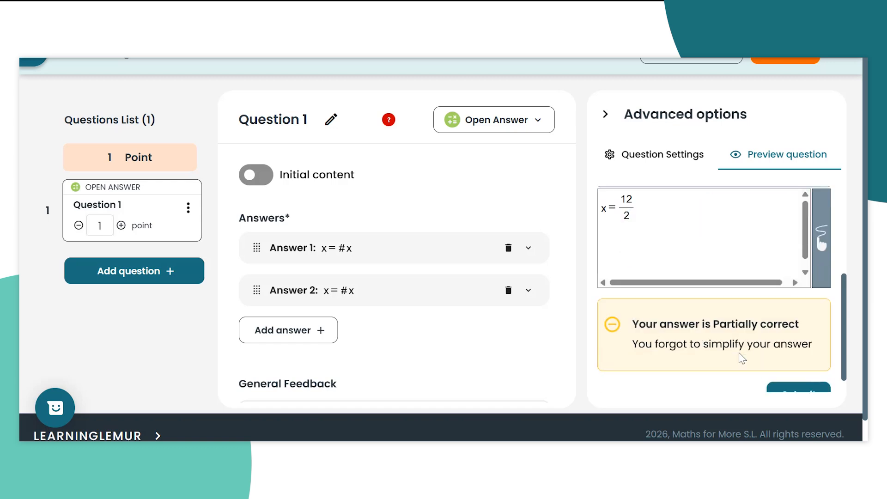
scroll(742, 358, down, 1)
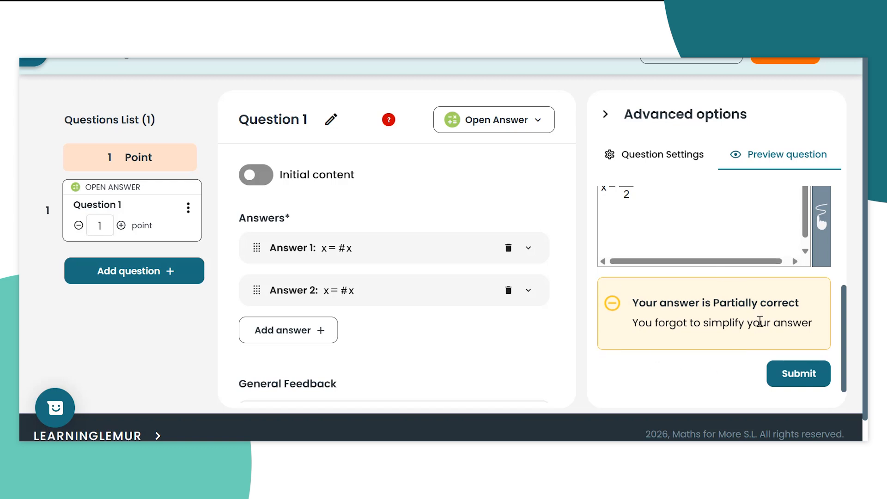